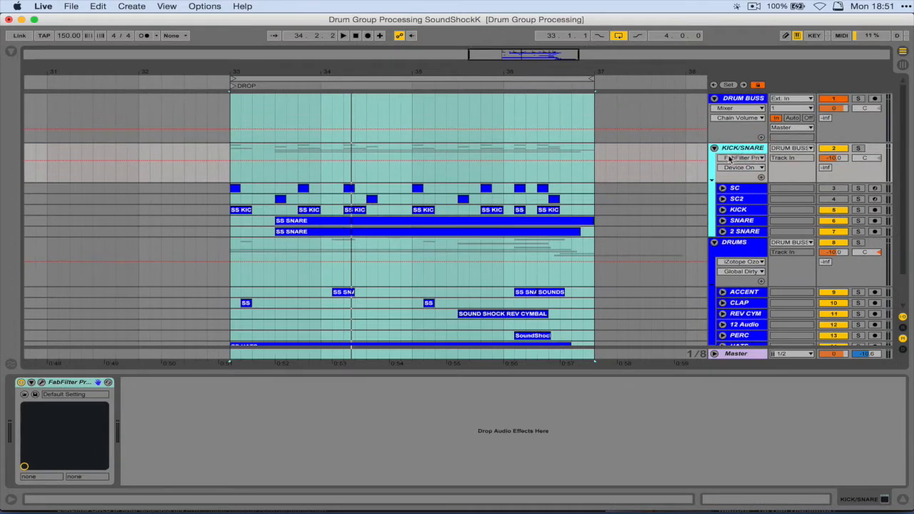
# Show the DRUM BUSS device chain and examine the devices from EQ Eight to Saturator and the RETRUN/SEND PROCESSING rack.
pyautogui.click(737, 100)
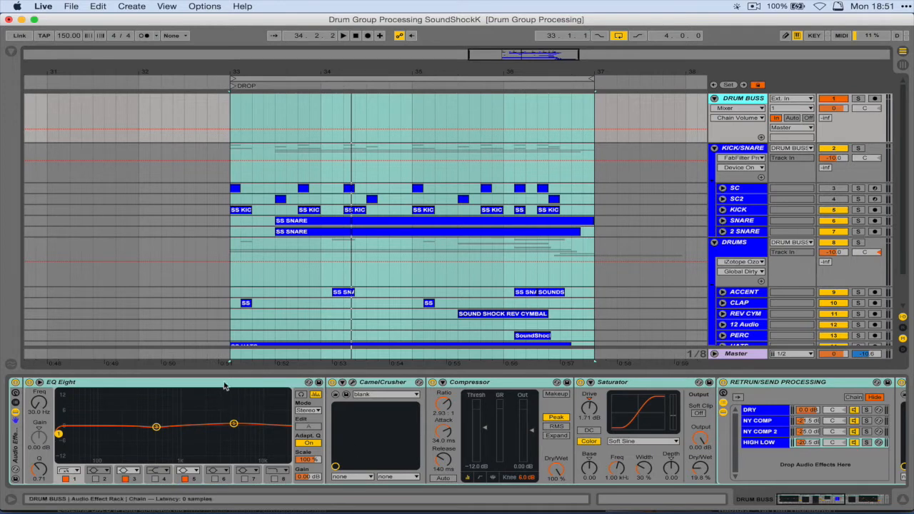
pyautogui.click(196, 387)
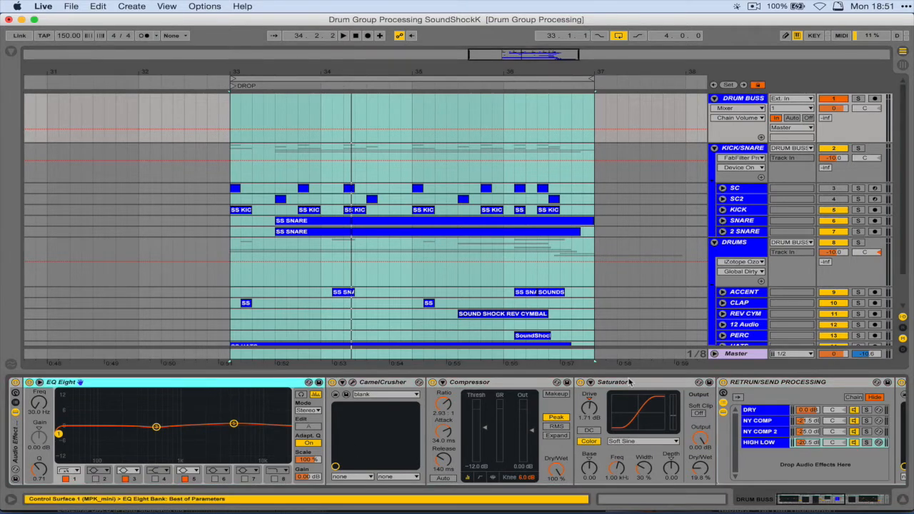
pyautogui.keyDown('shift'); pyautogui.click(633, 382); pyautogui.keyUp('shift')
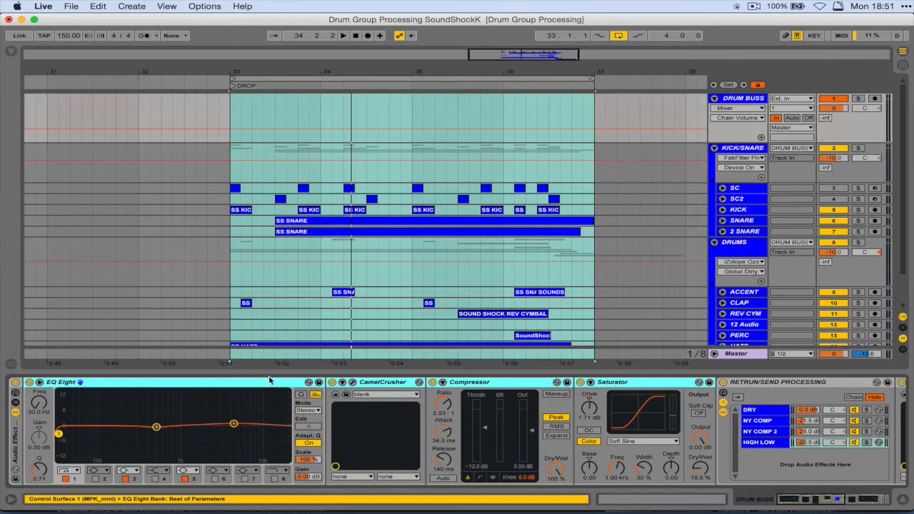
pyautogui.hscroll(5, 337, 417)
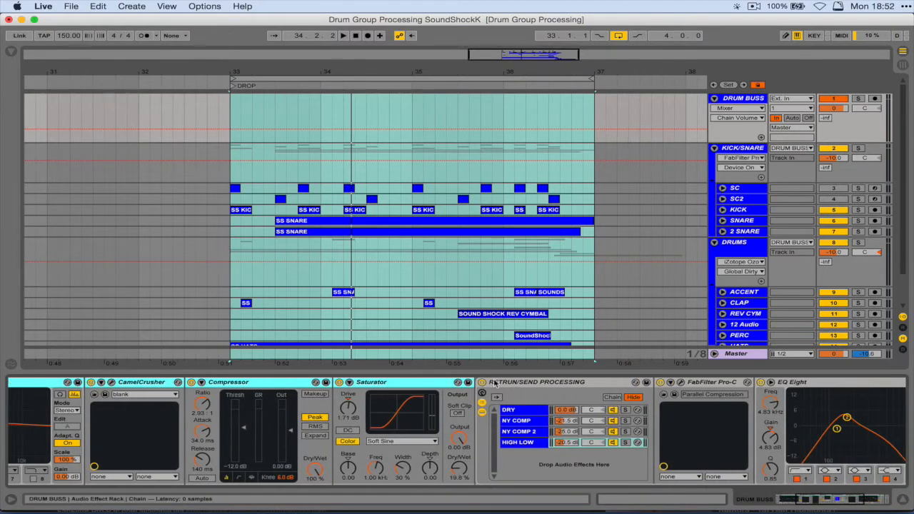
pyautogui.click(521, 383)
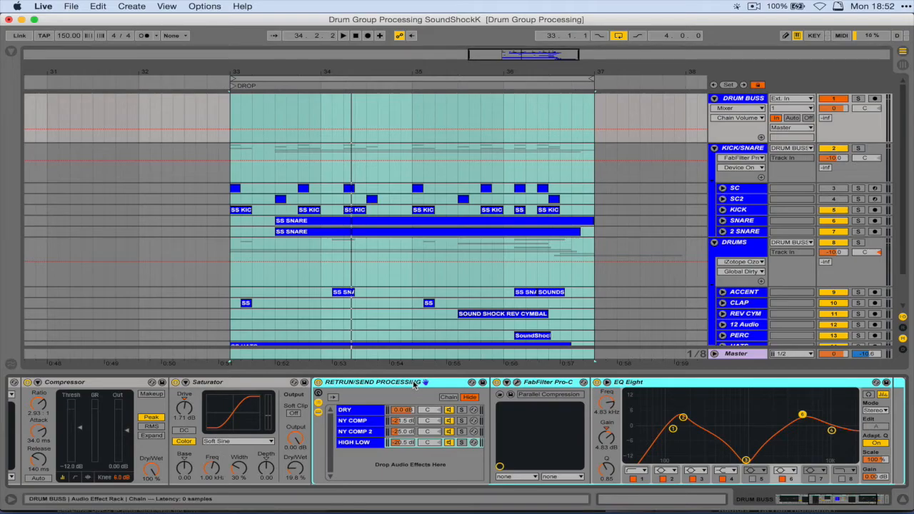
pyautogui.hscroll(-8, 377, 405)
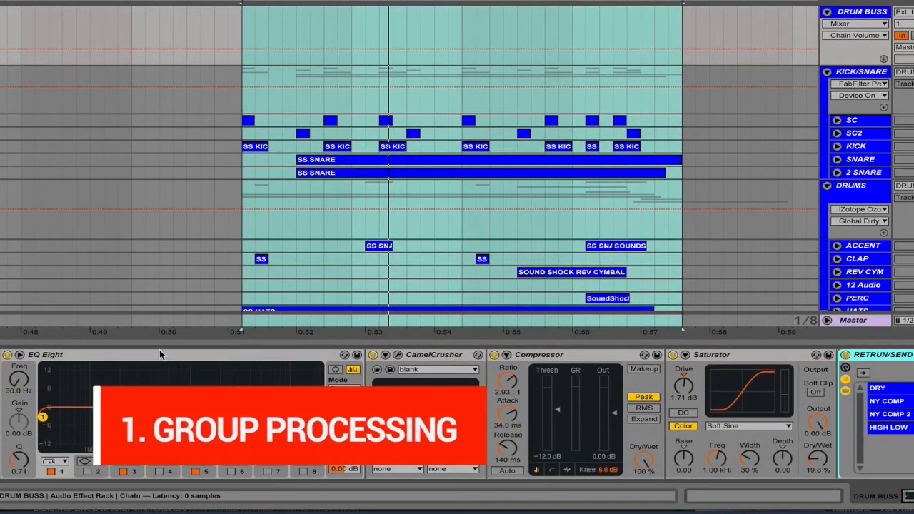
# Examine the EQ Eight curve, then view CamelCrusher's distortion and master mix settings in its plug-in window and close it.
pyautogui.click(88, 354)
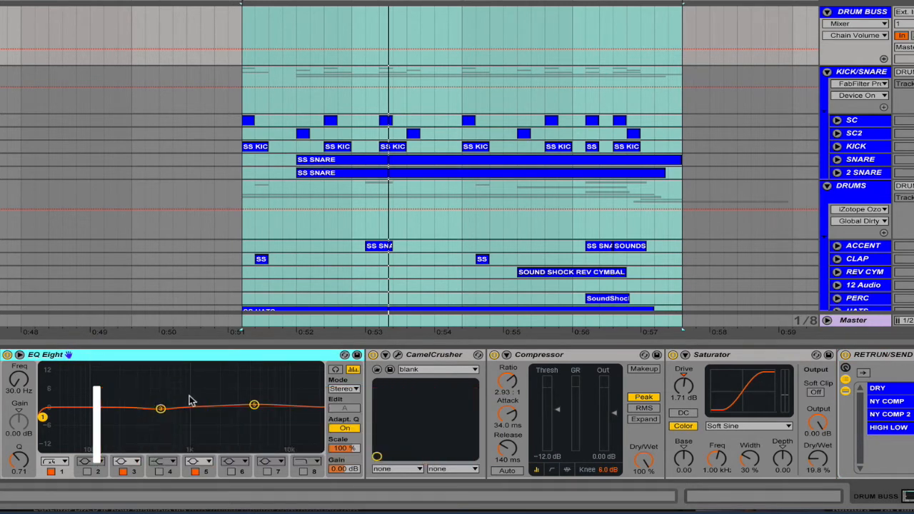
pyautogui.click(373, 376)
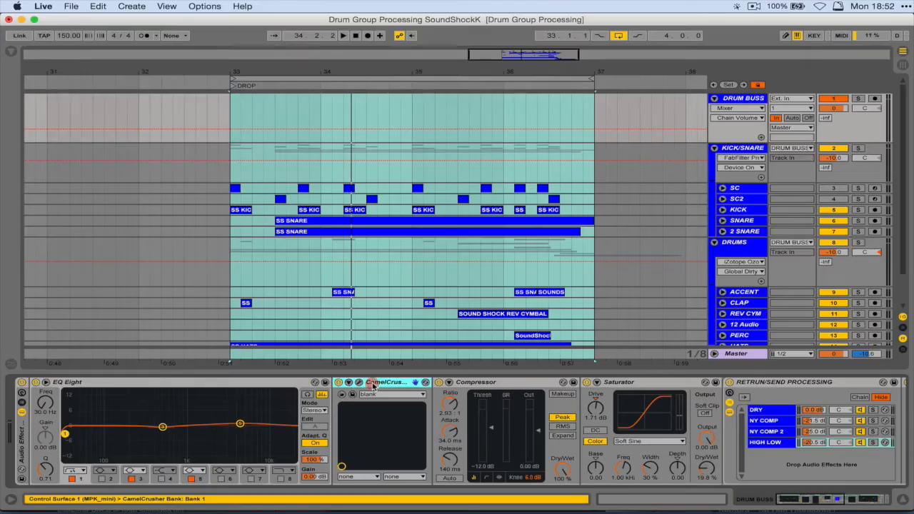
pyautogui.click(397, 354)
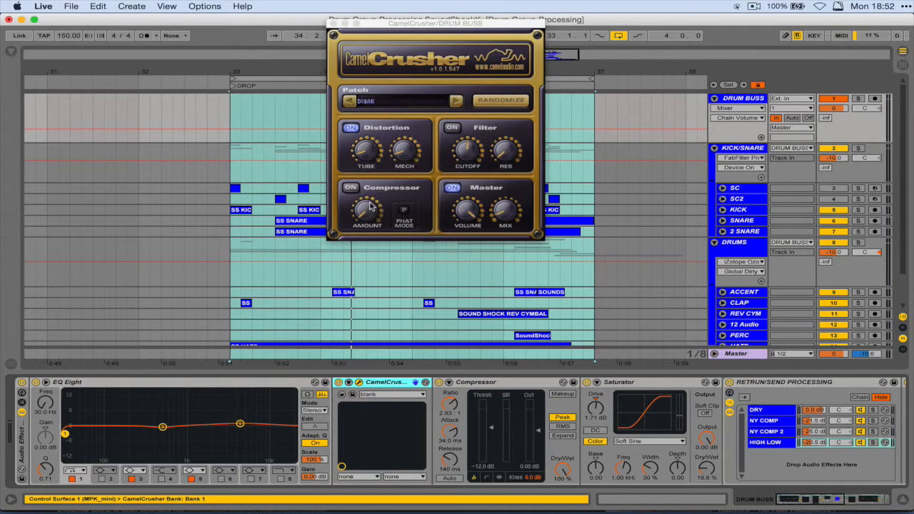
pyautogui.moveTo(411, 24); pyautogui.dragTo(411, 42)
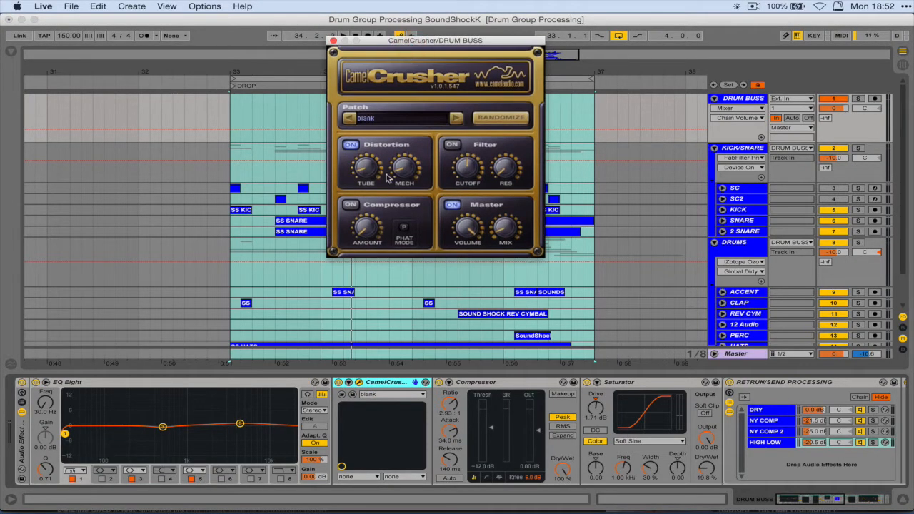
pyautogui.click(511, 235)
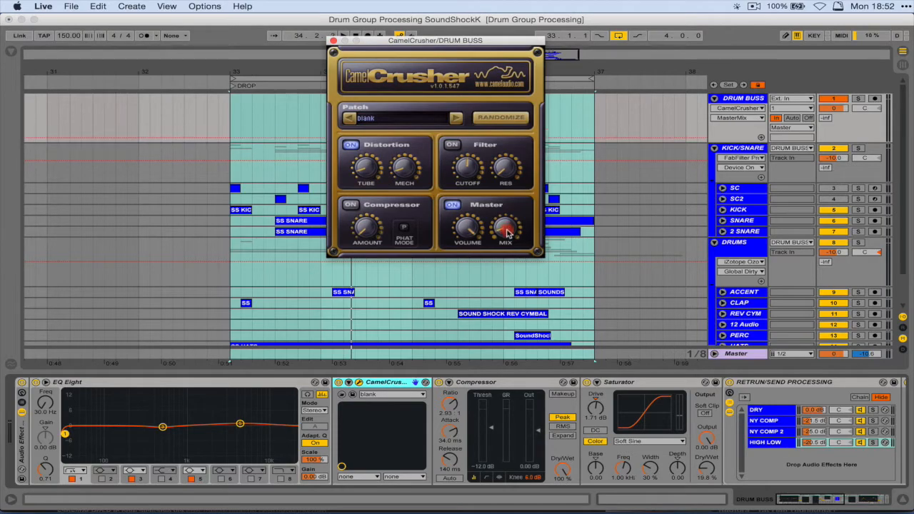
pyautogui.click(332, 41)
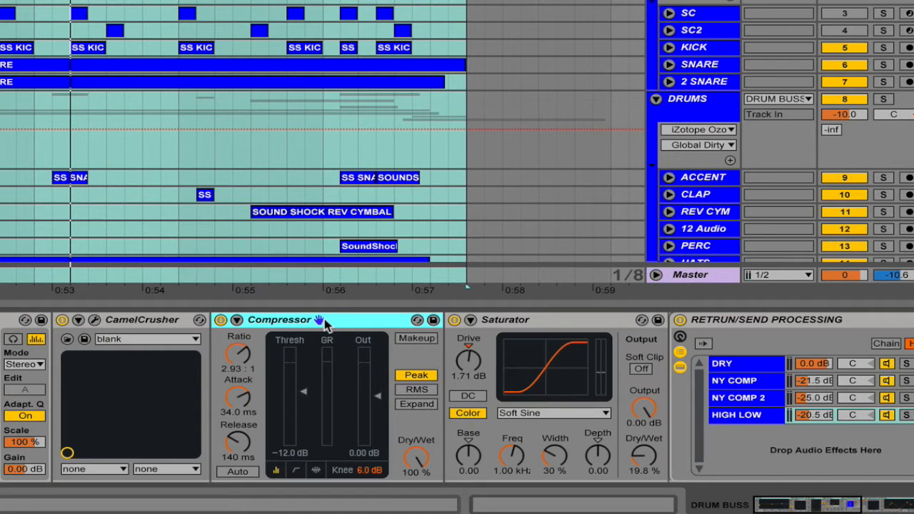
# Examine the Saturator's drive and curve type settings on the DRUM BUSS.
pyautogui.click(502, 322)
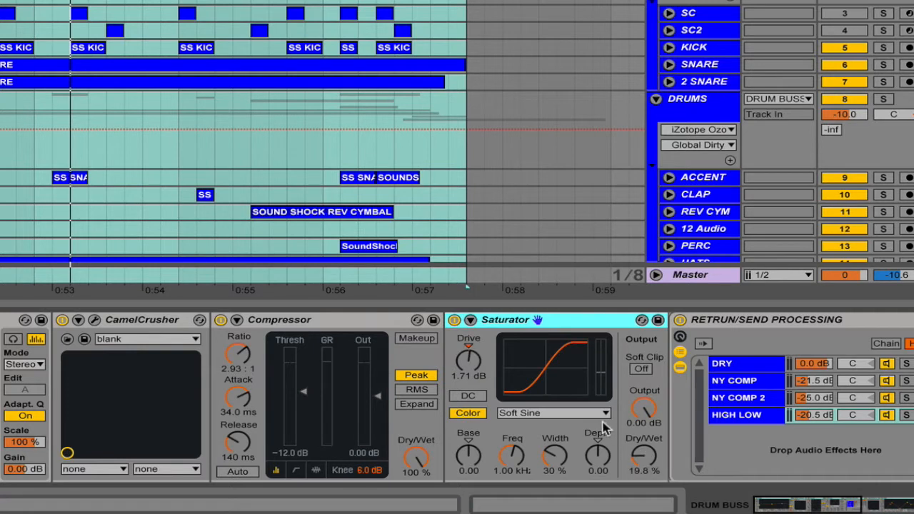
pyautogui.click(586, 419)
pyautogui.click(541, 435)
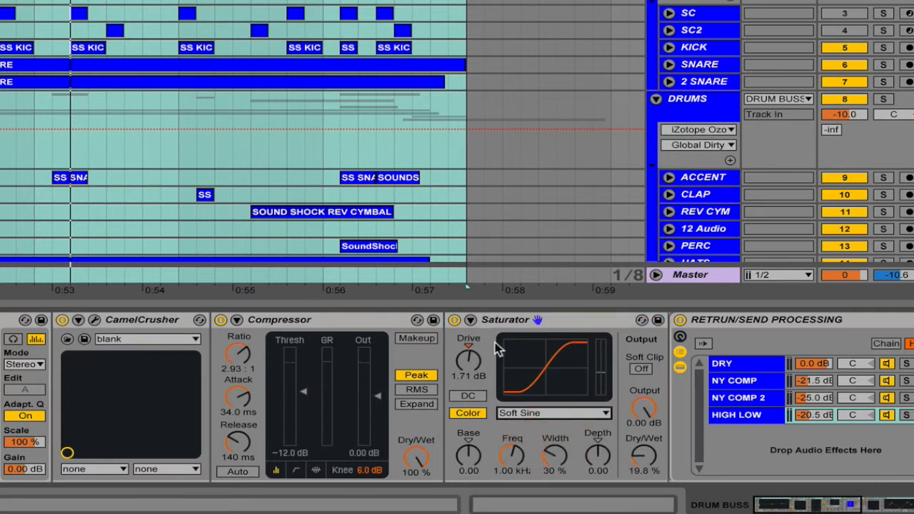
pyautogui.click(506, 321)
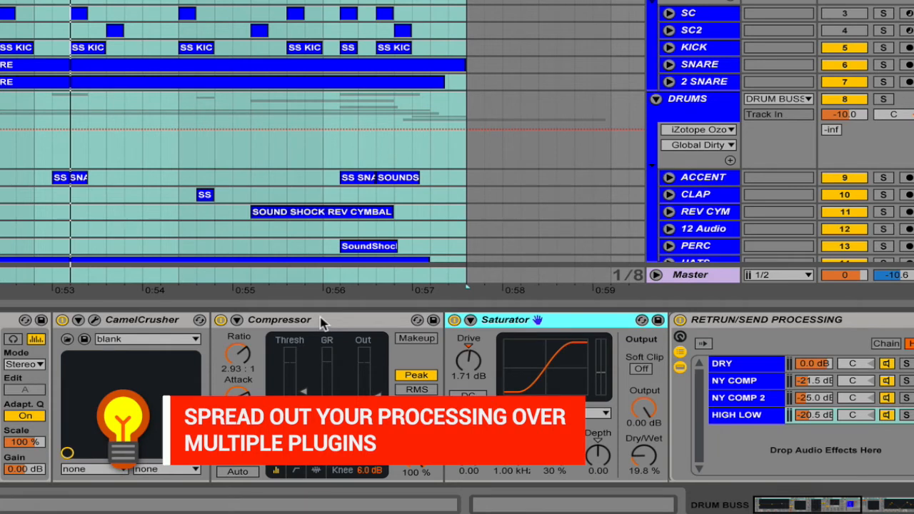
# Examine the DRY, NY COMP, NY COMP 2 and HIGH LOW chains in the RETRUN/SEND PROCESSING rack, including DRY's empty device area.
pyautogui.hscroll(3, 350, 323)
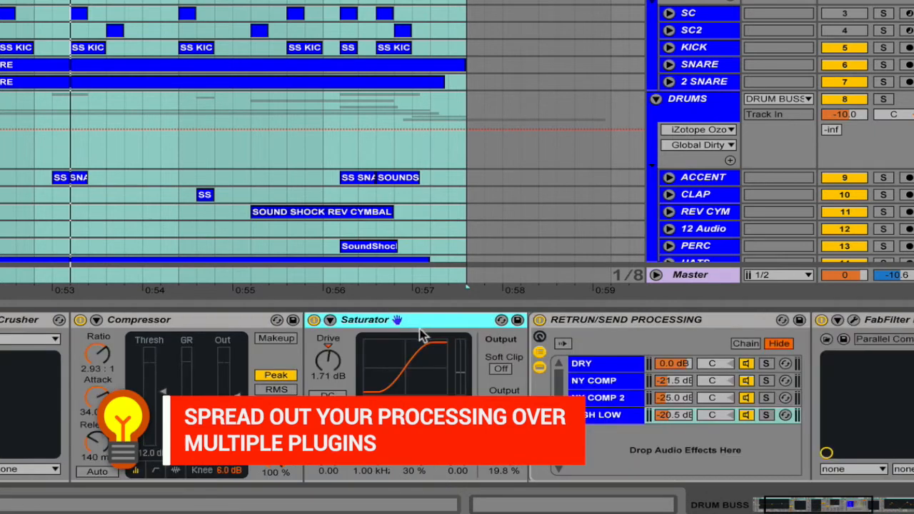
pyautogui.hscroll(3, 330, 348)
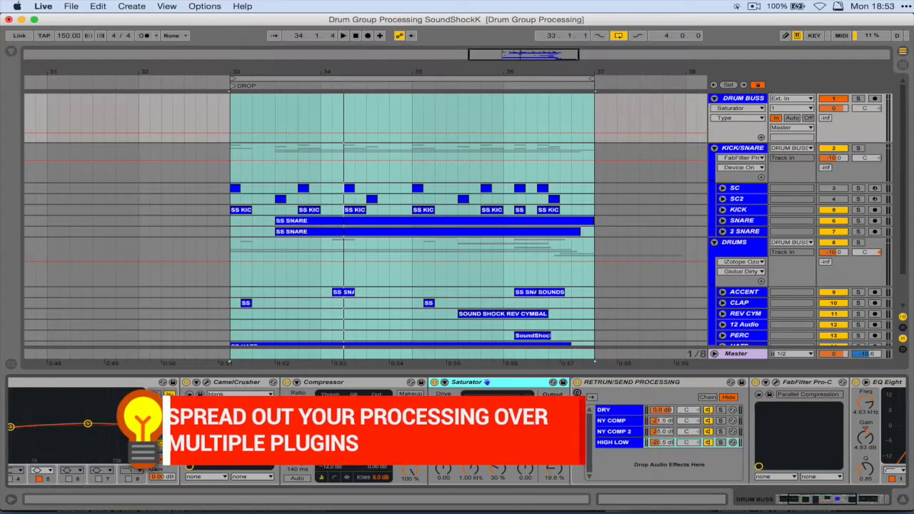
pyautogui.hscroll(2, 543, 385)
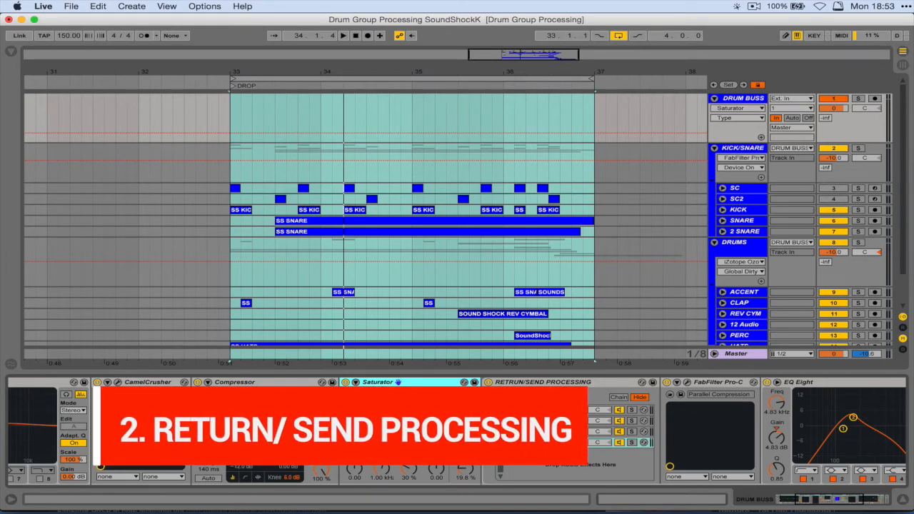
pyautogui.click(529, 410)
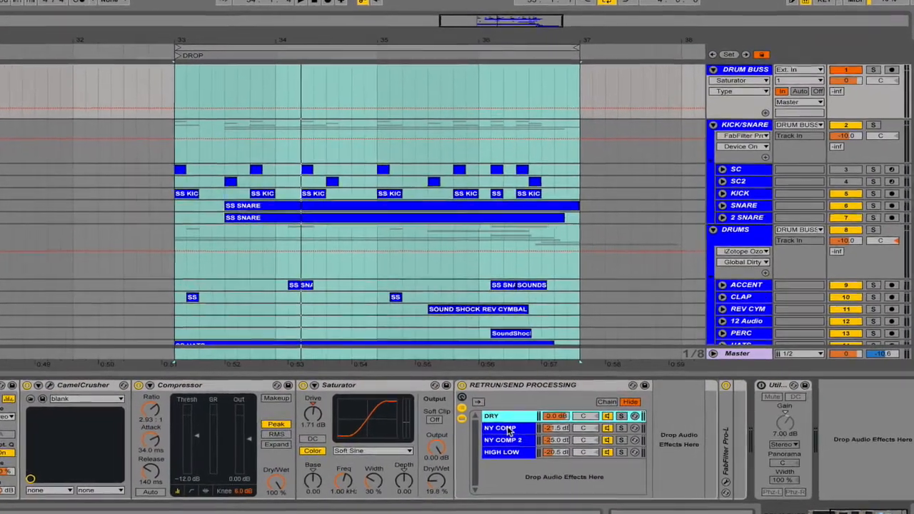
pyautogui.click(521, 425)
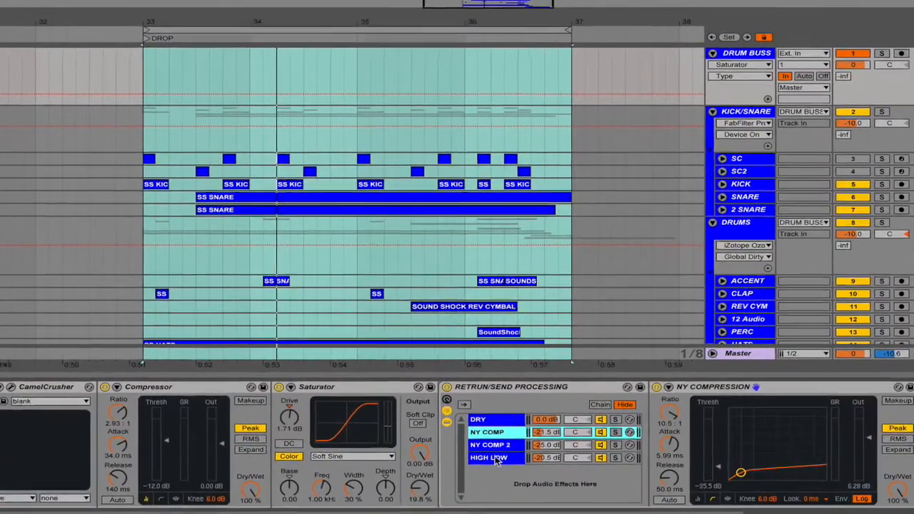
pyautogui.keyDown('shift'); pyautogui.click(519, 449); pyautogui.keyUp('shift')
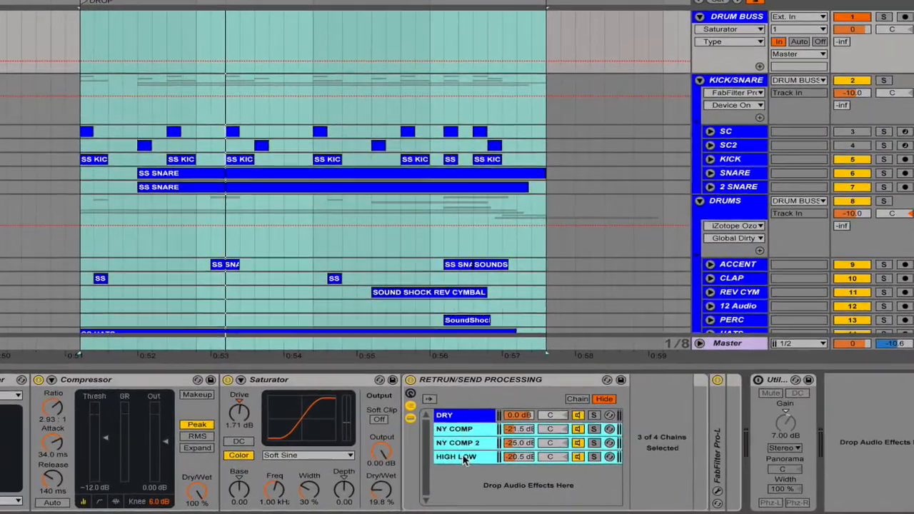
pyautogui.click(464, 415)
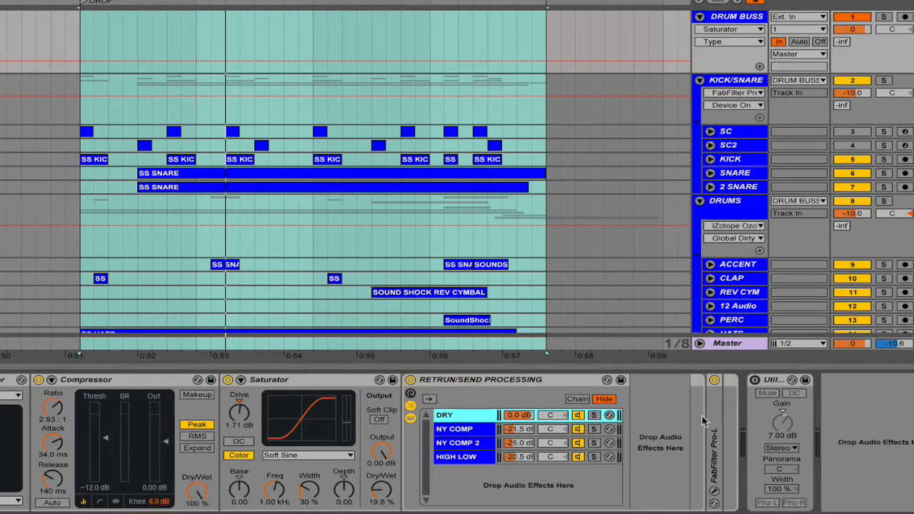
pyautogui.click(658, 439)
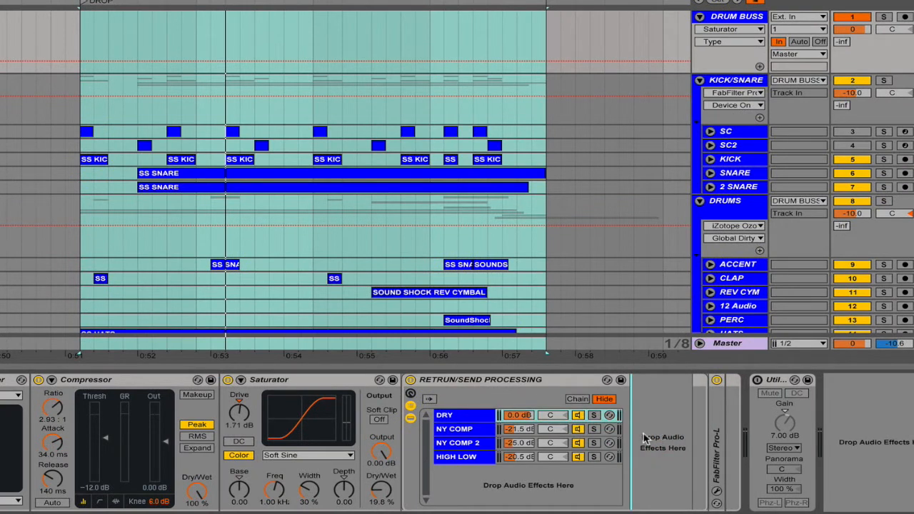
# Solo the NY COMP chain and raise its volume to -1.8 dB during playback.
pyautogui.click(462, 430)
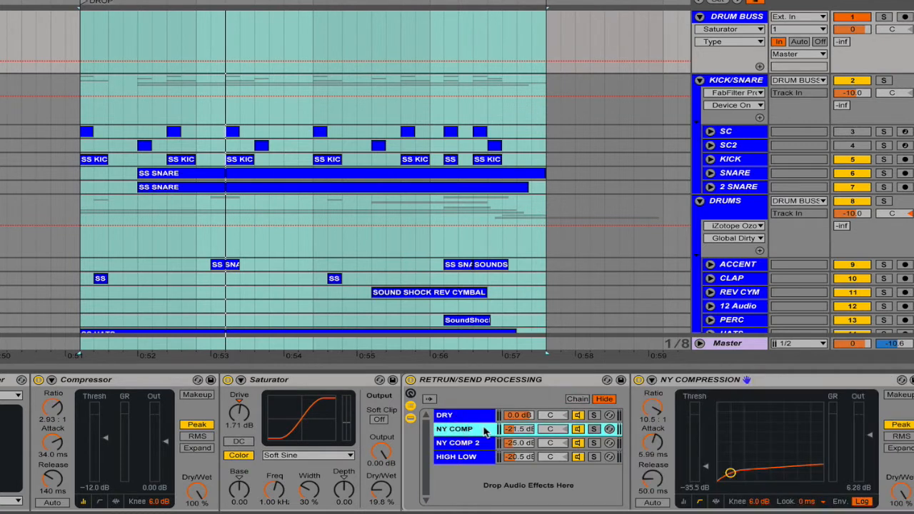
pyautogui.click(595, 430)
pyautogui.moveTo(520, 429); pyautogui.dragTo(519, 402)
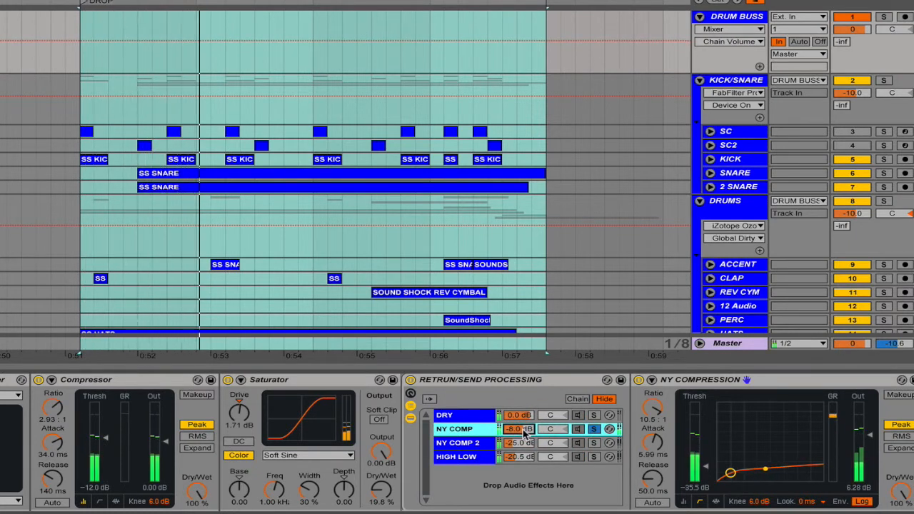
pyautogui.moveTo(525, 433); pyautogui.dragTo(525, 419)
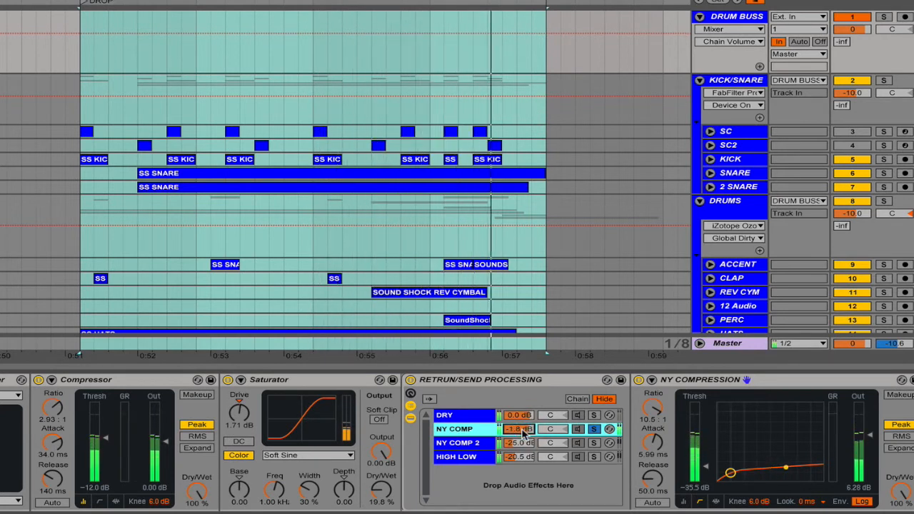
# Undo the NY COMP chain's volume changes and unsolo the chain.
pyautogui.hotkey('ctrl', 'z')
pyautogui.hotkey('ctrl', 'z')
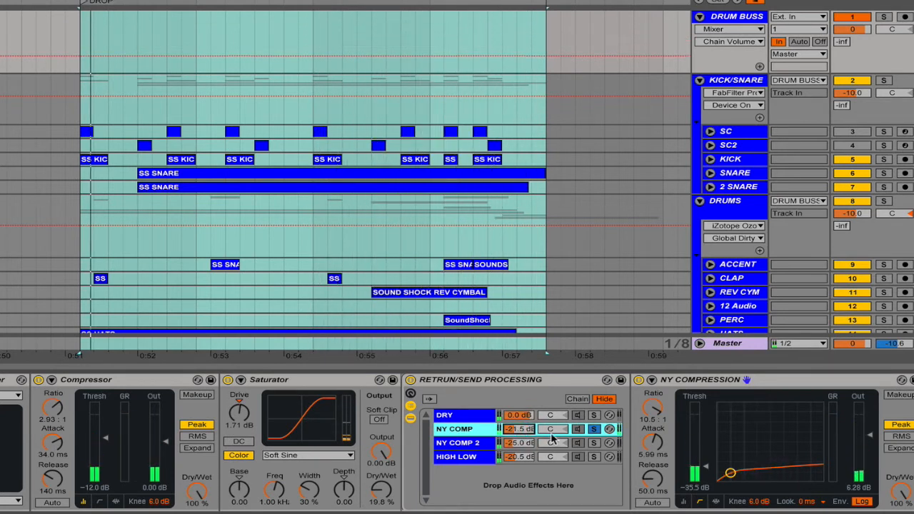
pyautogui.click(594, 428)
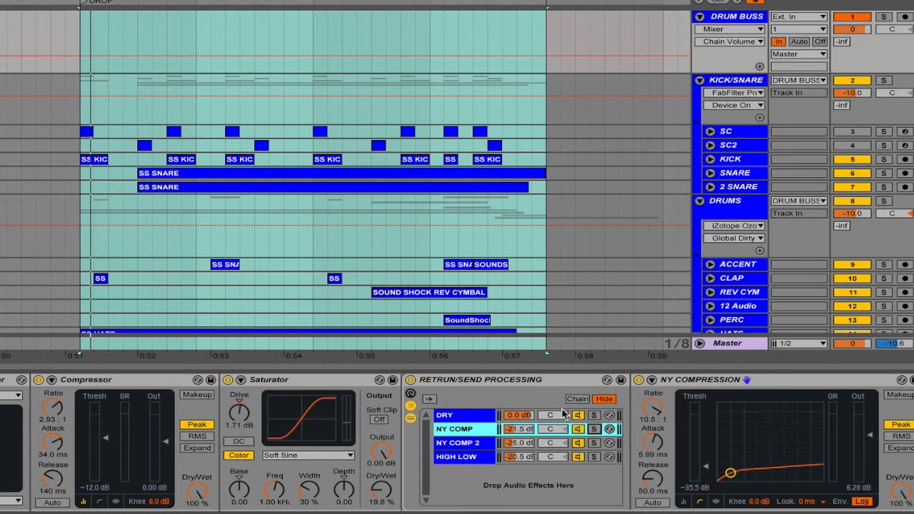
# Select the NY COMP 2 chain and open its CLA-76 compressor window, placing it clear of the device chain.
pyautogui.hscroll(4, 499, 453)
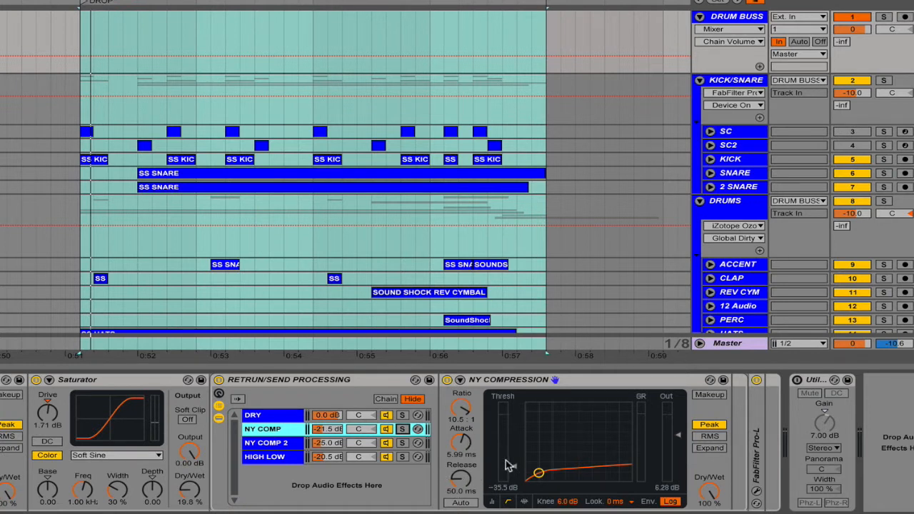
pyautogui.click(281, 445)
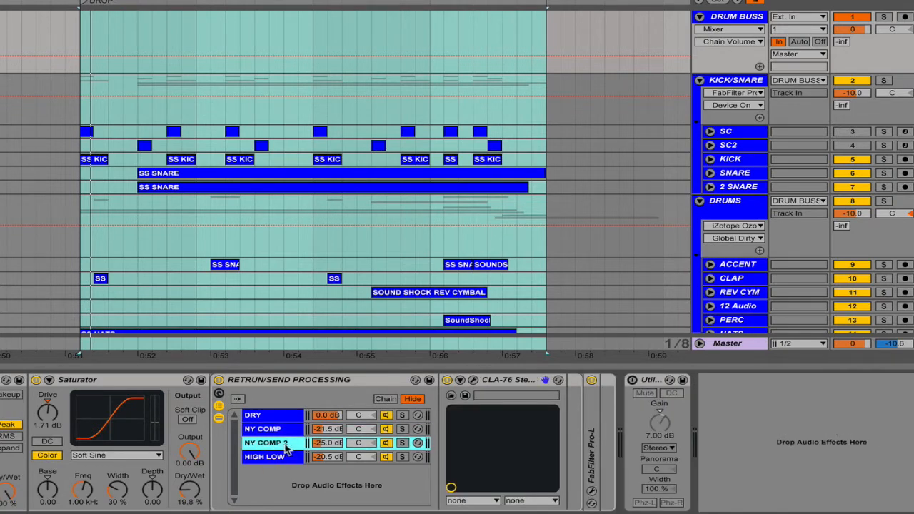
pyautogui.click(473, 380)
pyautogui.moveTo(441, 19); pyautogui.dragTo(444, 57)
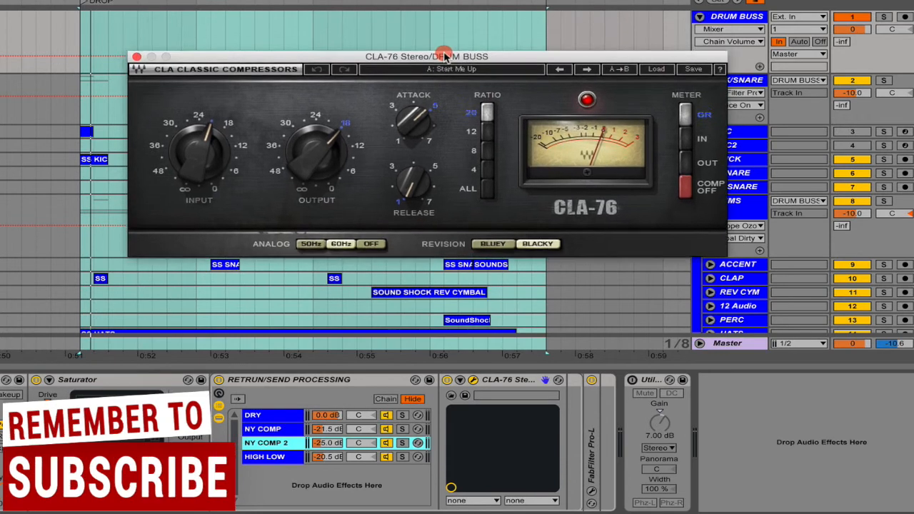
# Solo the NY COMP 2 chain and play it with its volume raised to -6.2 dB.
pyautogui.click(402, 443)
pyautogui.moveTo(332, 443); pyautogui.dragTo(332, 425)
pyautogui.press('space')
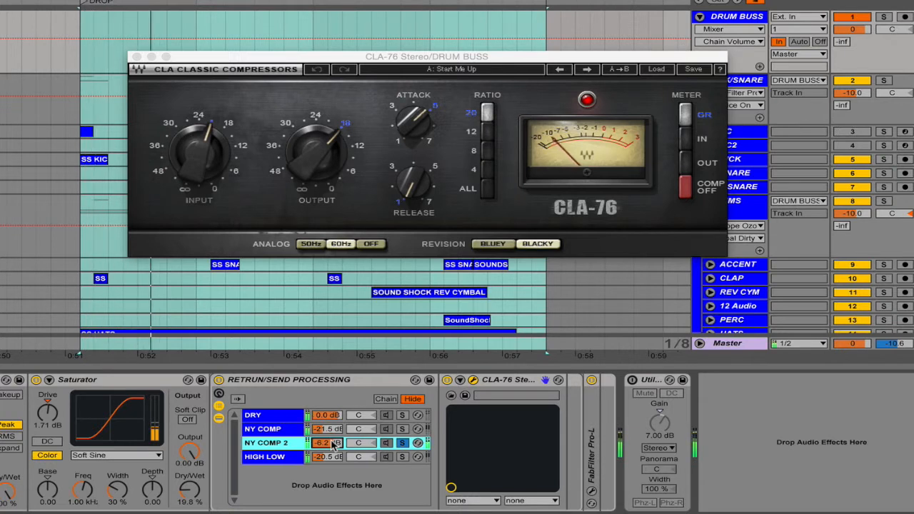
# Close the CLA-76 window and unsolo the NY COMP 2 chain.
pyautogui.click(550, 227)
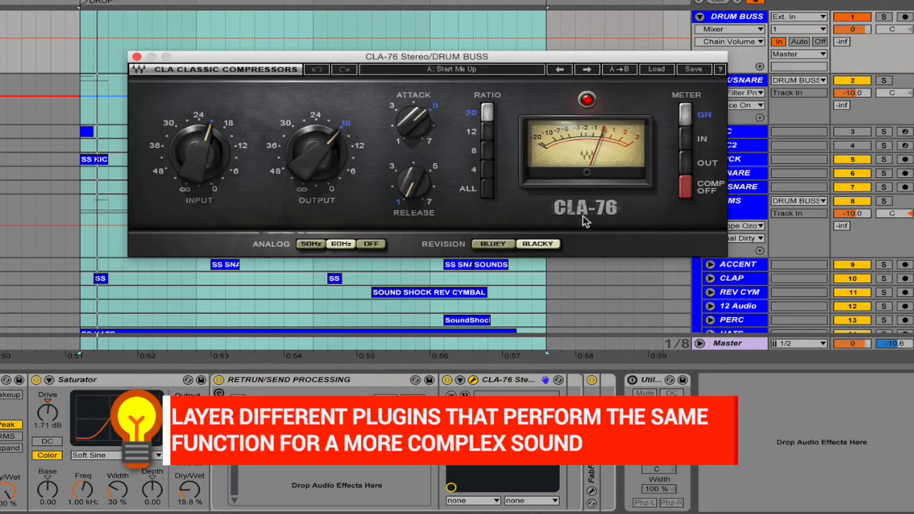
pyautogui.click(135, 57)
pyautogui.click(404, 443)
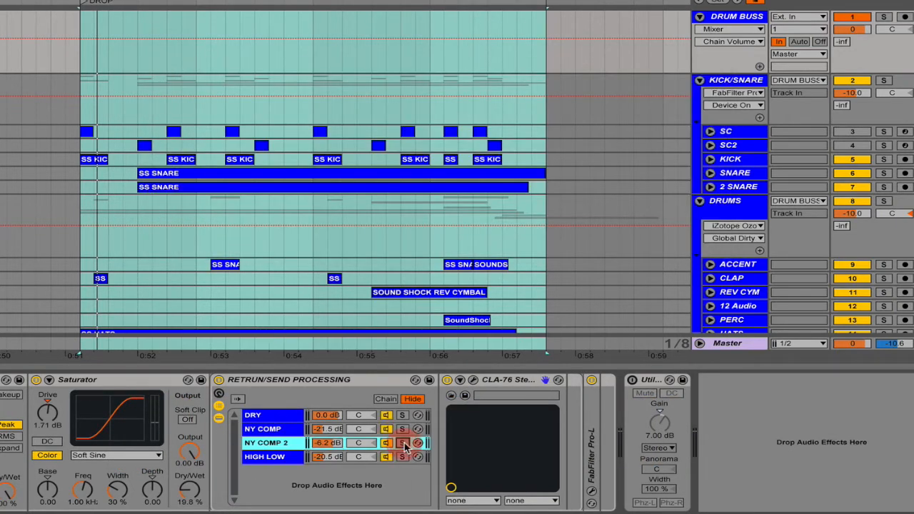
# Select the HIGH LOW chain and audition it soloed with its volume raised to -3.7 dB, ending with the chain unsoloed.
pyautogui.click(268, 458)
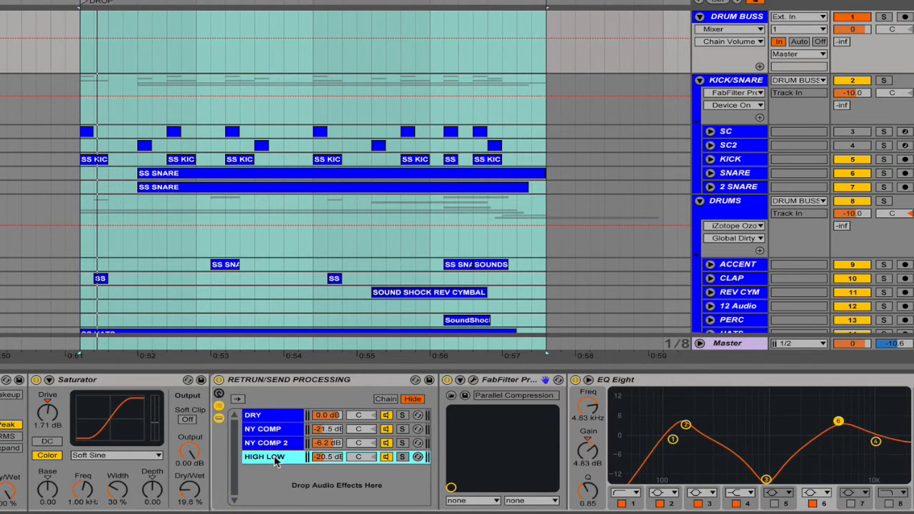
pyautogui.click(402, 457)
pyautogui.moveTo(327, 457); pyautogui.dragTo(327, 408)
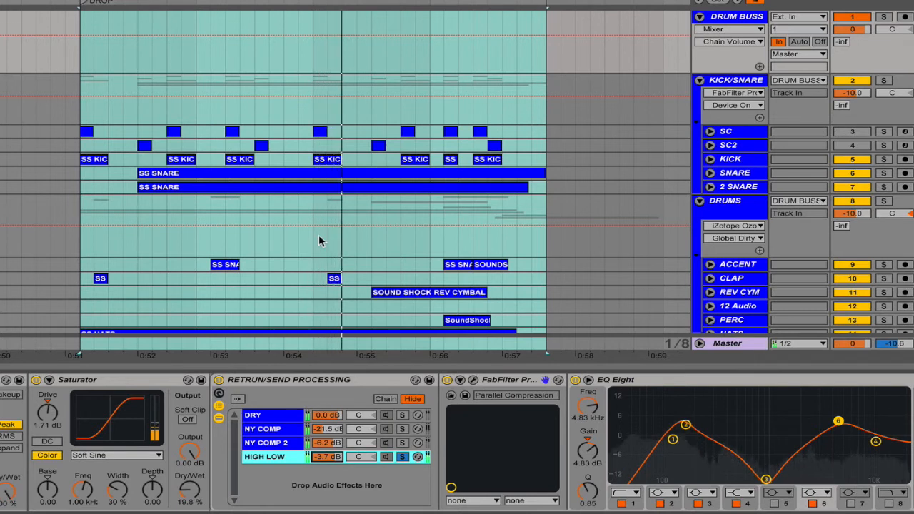
pyautogui.click(403, 456)
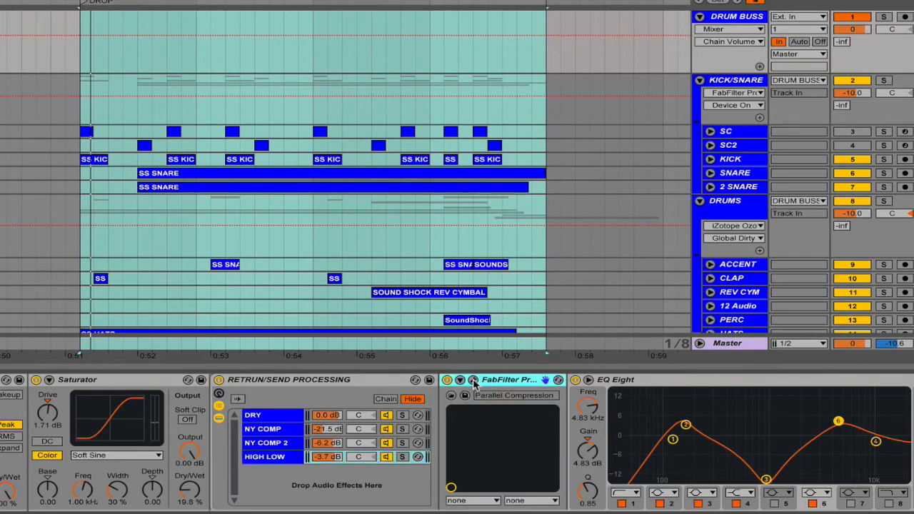
# Open the HIGH LOW chain's FabFilter Pro-C window clear of the device chain and select band 3 in its EQ Eight.
pyautogui.click(473, 381)
pyautogui.moveTo(414, 0); pyautogui.dragTo(401, 20)
pyautogui.moveTo(340, 0); pyautogui.dragTo(344, 18)
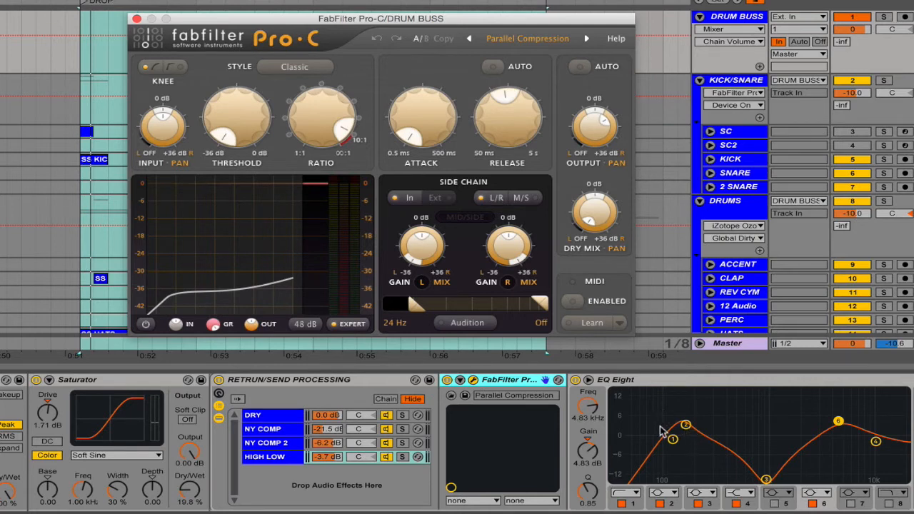
pyautogui.click(767, 481)
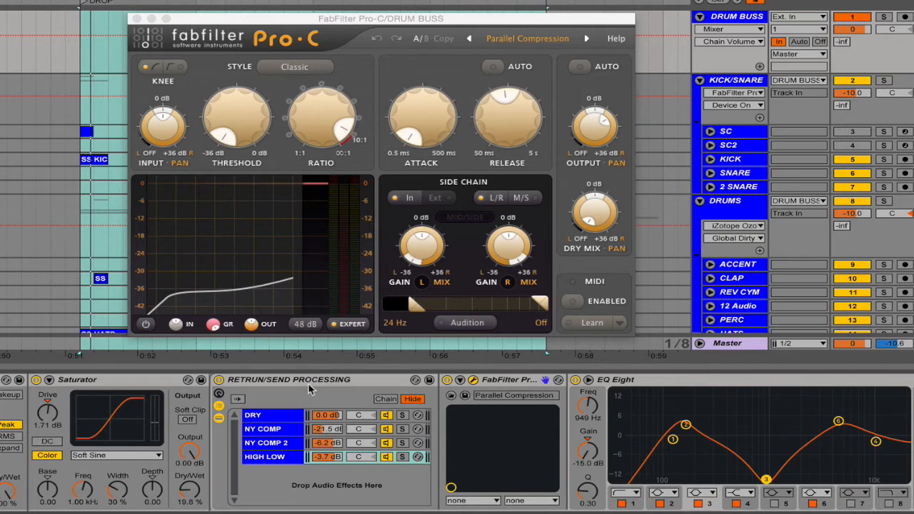
# Open the drum buss's FabFilter Pro-L limiter window and play the loop to examine its gain reduction and levels.
pyautogui.hscroll(3, 332, 445)
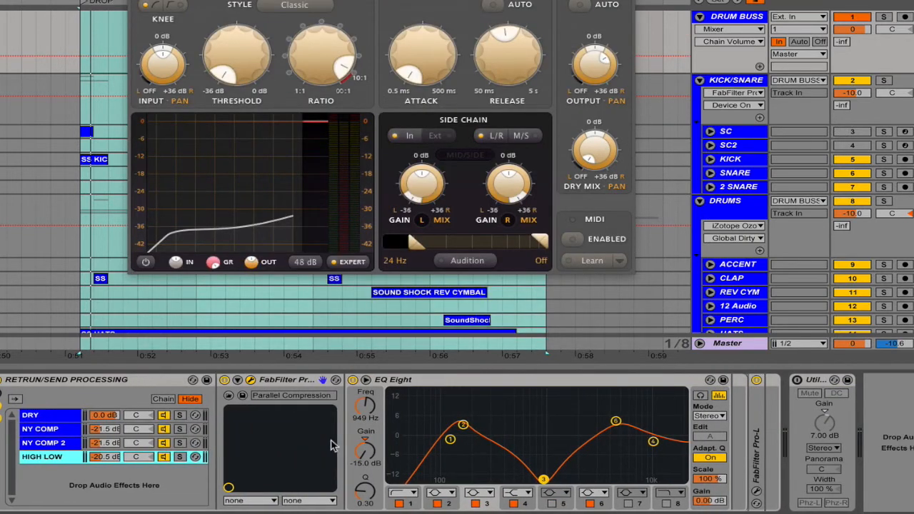
pyautogui.click(759, 471)
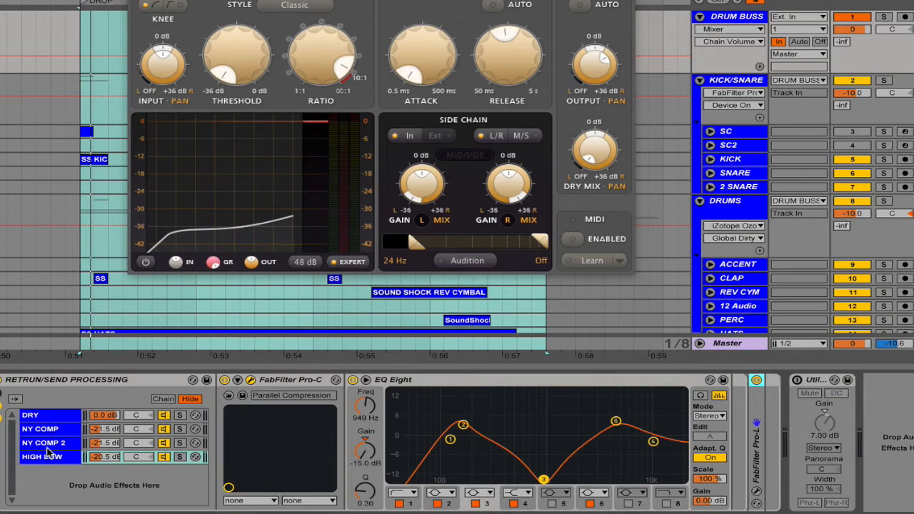
pyautogui.click(757, 493)
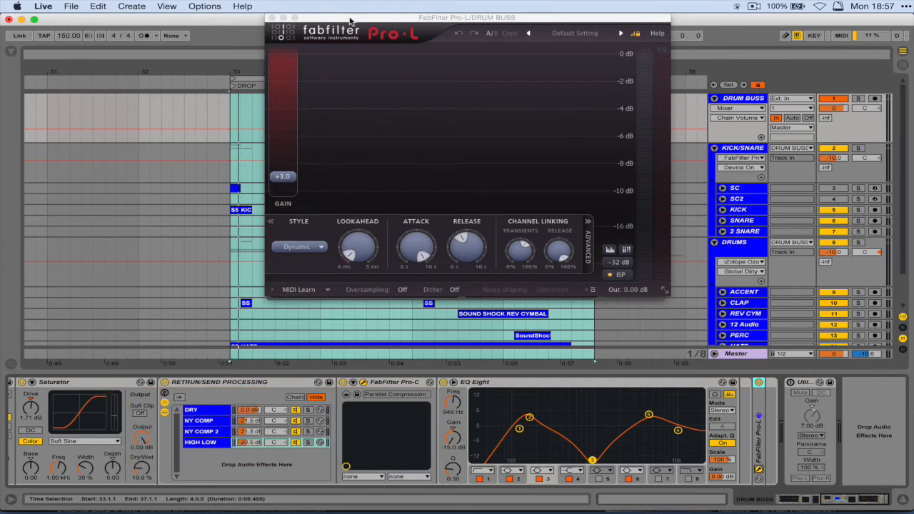
pyautogui.press('space')
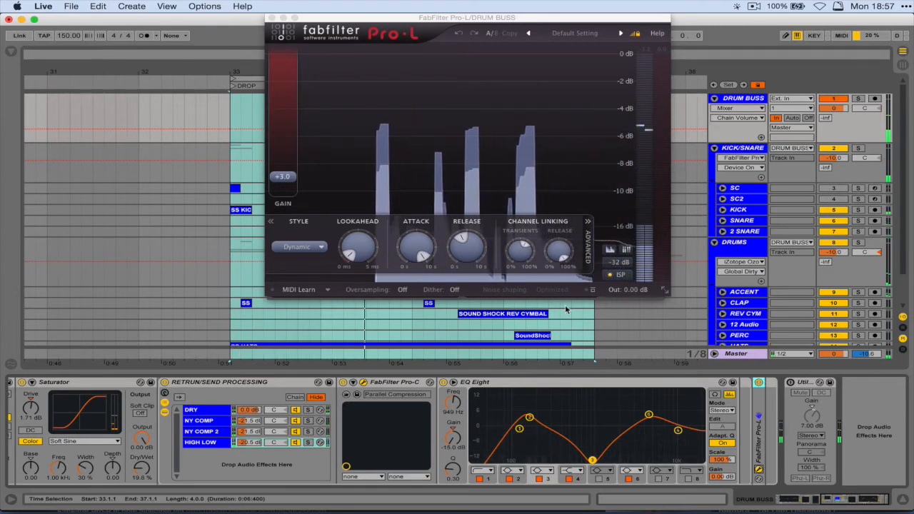
pyautogui.press('space')
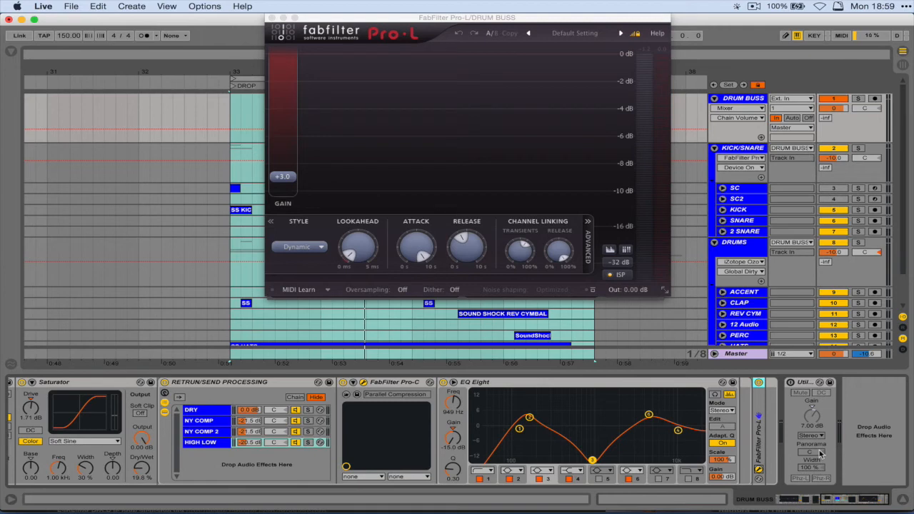
# Close the Pro-L window and play the drop loop to compare the drum buss effects bypassed and enabled.
pyautogui.click(270, 17)
pyautogui.click(272, 48)
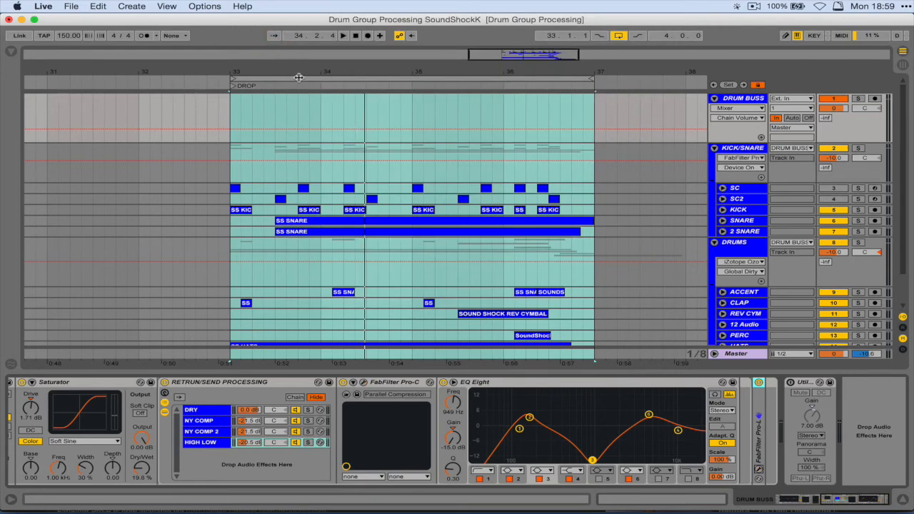
pyautogui.press('space')
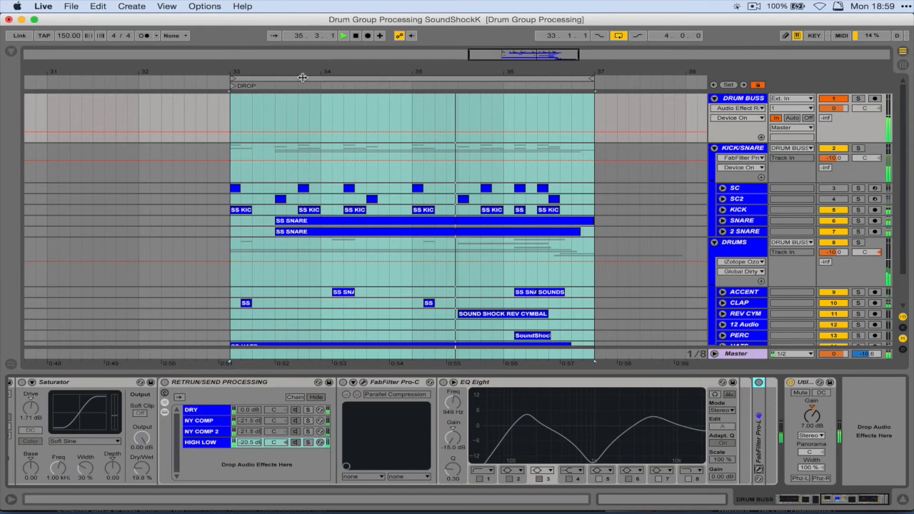
pyautogui.press('space')
pyautogui.press('space')
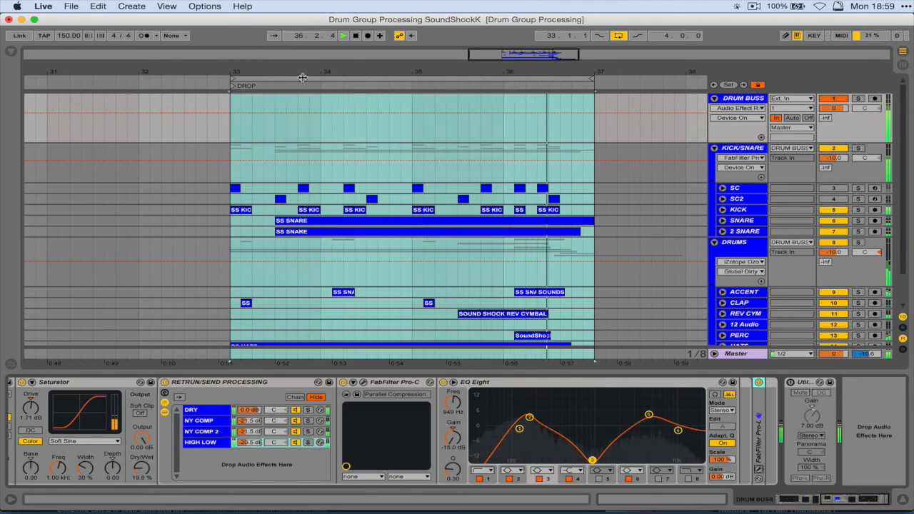
pyautogui.press('space')
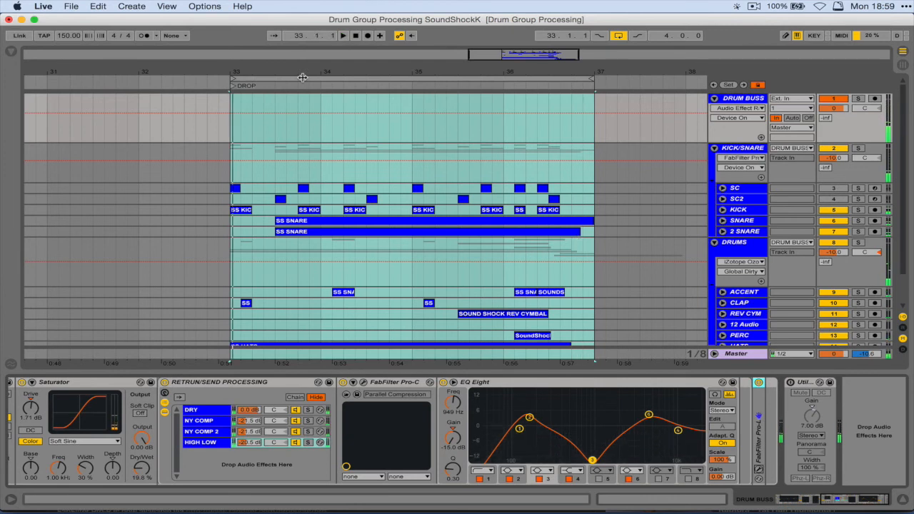